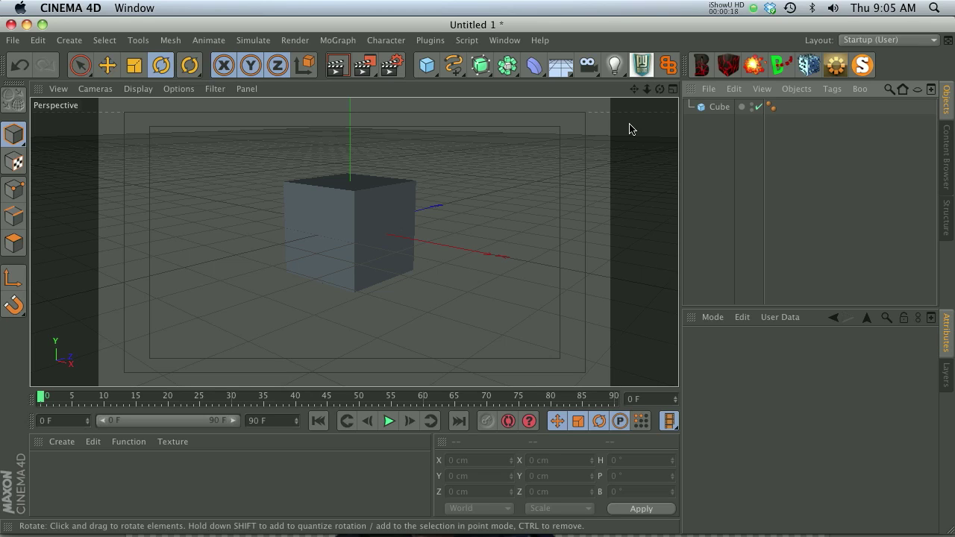
# - Add a camera, keyframe it at frames 0 and 30, and orbit it around the cube to a heading of about 129° at frame 30
pyautogui.click(588, 65)
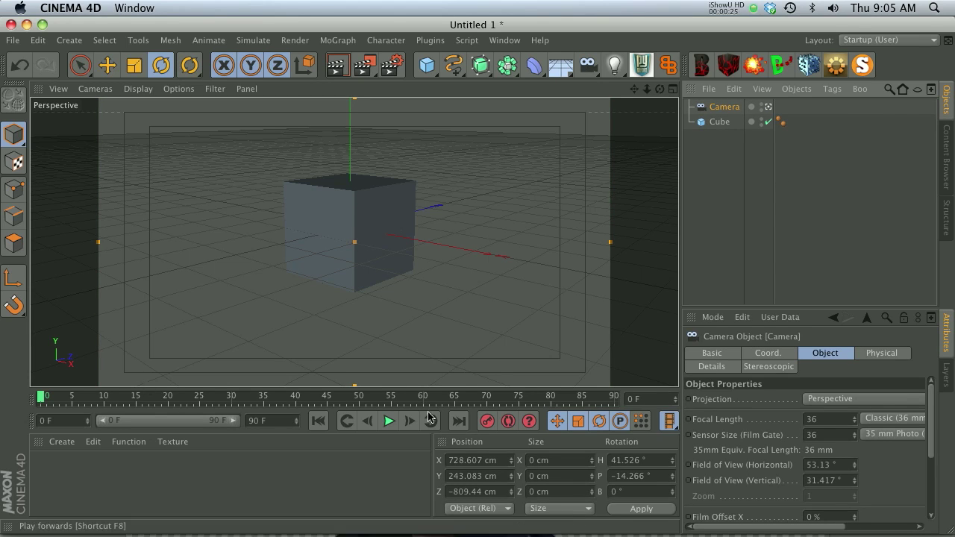
pyautogui.moveTo(165, 406); pyautogui.dragTo(232, 403)
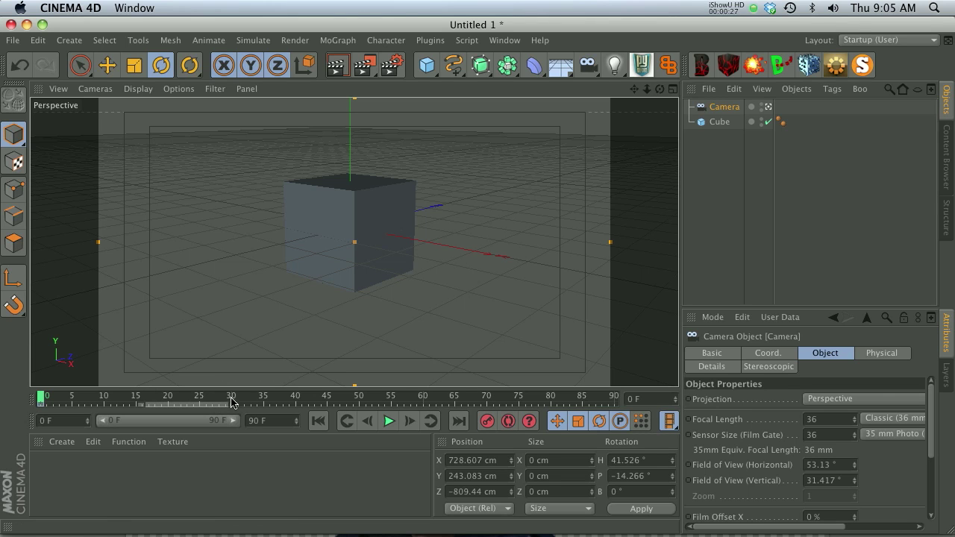
pyautogui.moveTo(384, 224); pyautogui.dragTo(605, 224)
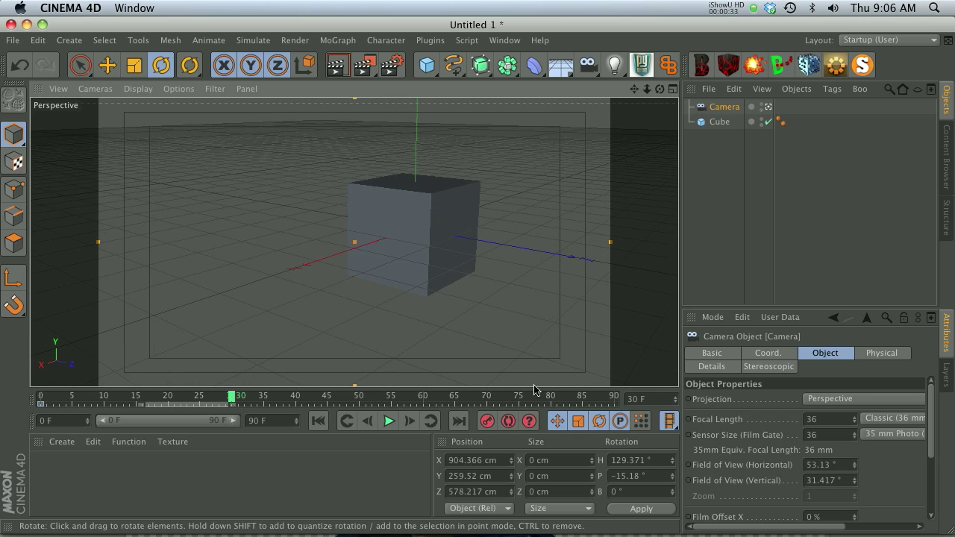
pyautogui.click(485, 422)
# - Play back the camera animation from the start several times to examine its path around the cube
pyautogui.click(388, 422)
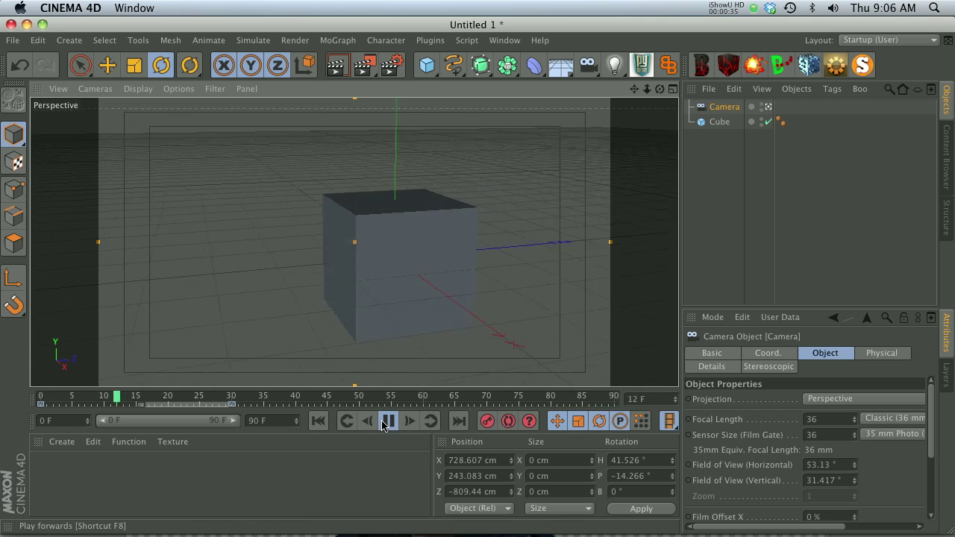
pyautogui.click(316, 422)
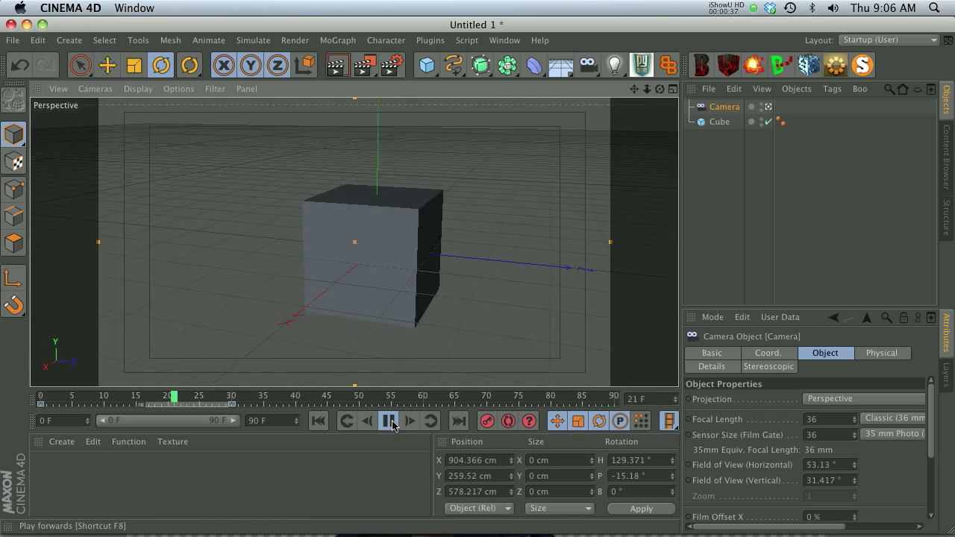
pyautogui.click(316, 422)
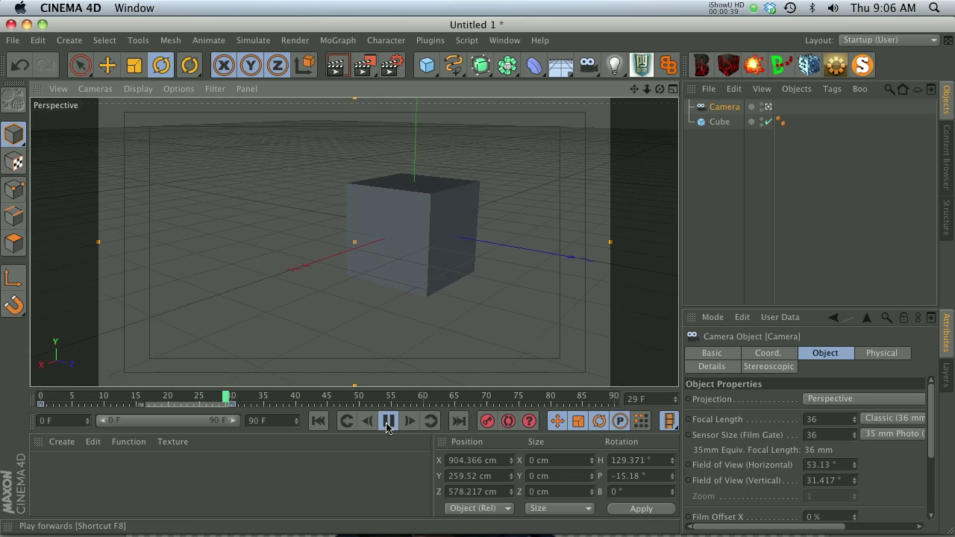
pyautogui.click(388, 422)
# - Remove the camera's keyframes and centre the cube at frame 0, viewed from slightly higher at a pitch of about -20°
pyautogui.moveTo(41, 409)
pyautogui.mouseDown()
pyautogui.moveTo(218, 408)
pyautogui.moveTo(33, 408)
pyautogui.mouseUp()
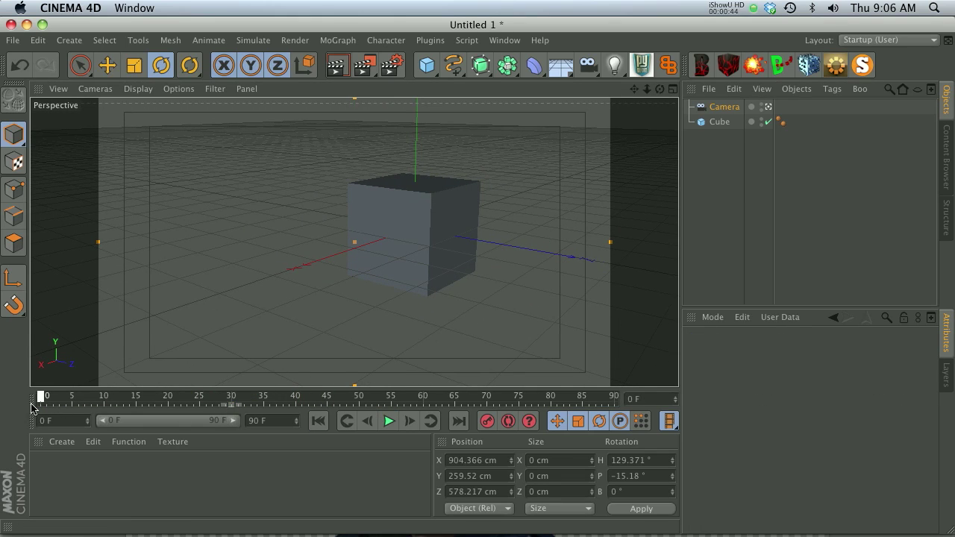
pyautogui.click(725, 106)
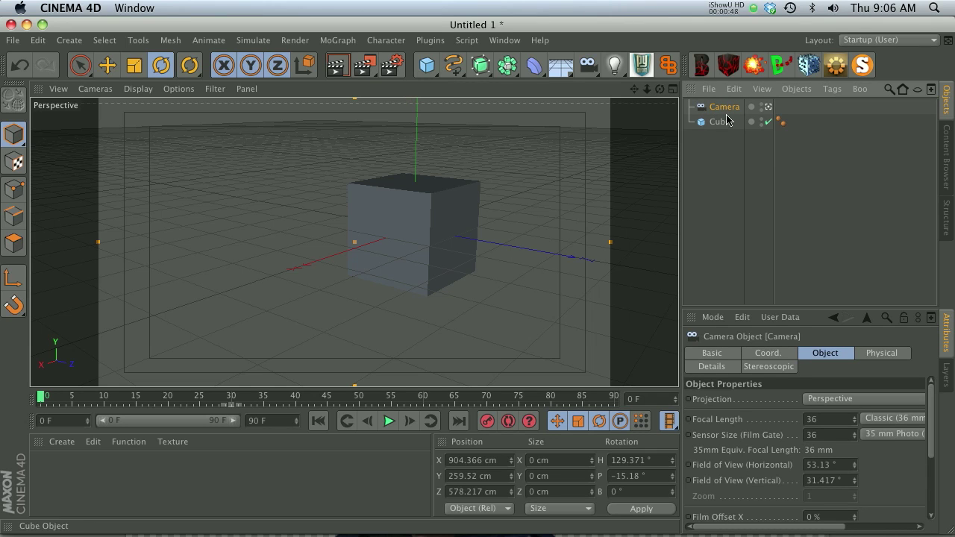
pyautogui.moveTo(635, 89); pyautogui.dragTo(585, 86)
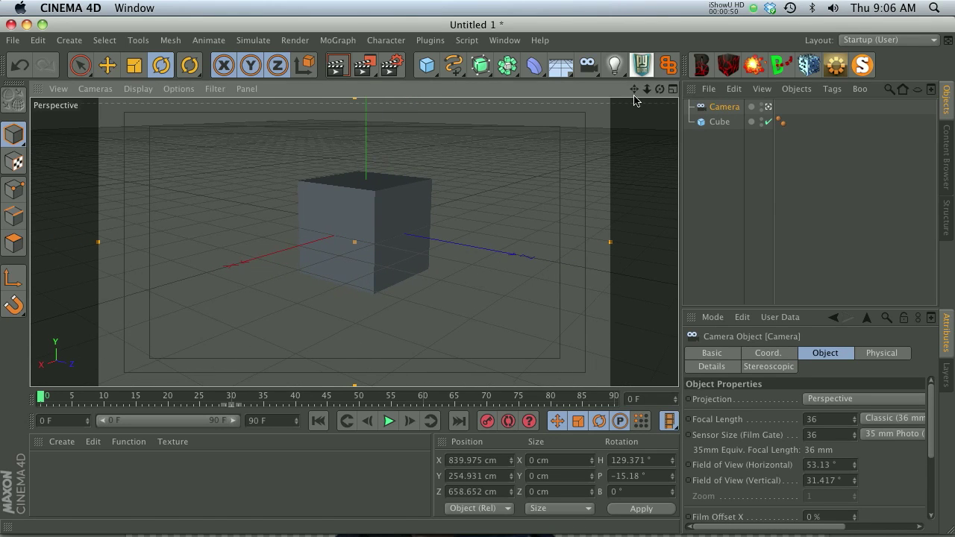
pyautogui.keyDown('alt'); pyautogui.moveTo(377, 247); pyautogui.dragTo(373, 217); pyautogui.keyUp('alt')
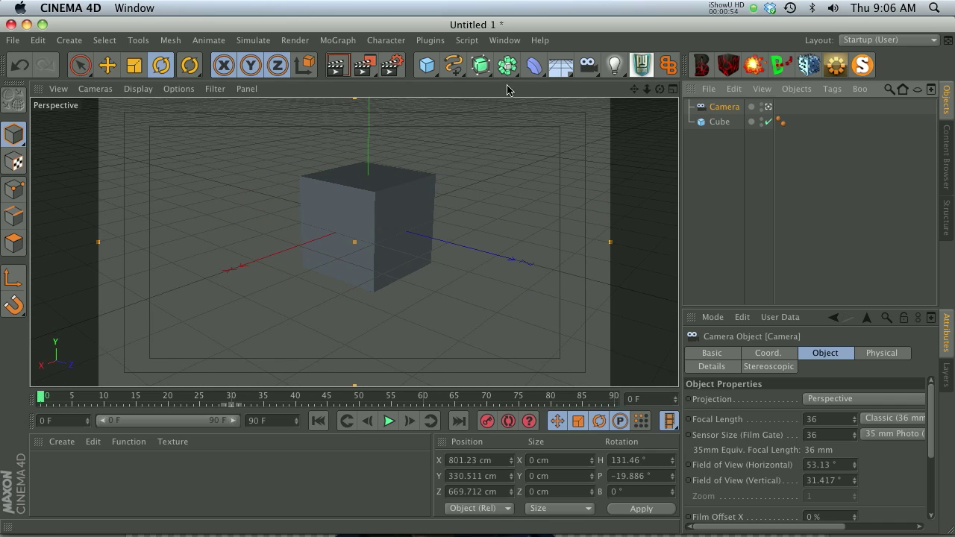
# - Add a Null object and make the camera its child
pyautogui.moveTo(427, 64); pyautogui.dragTo(478, 87)
pyautogui.click(724, 183)
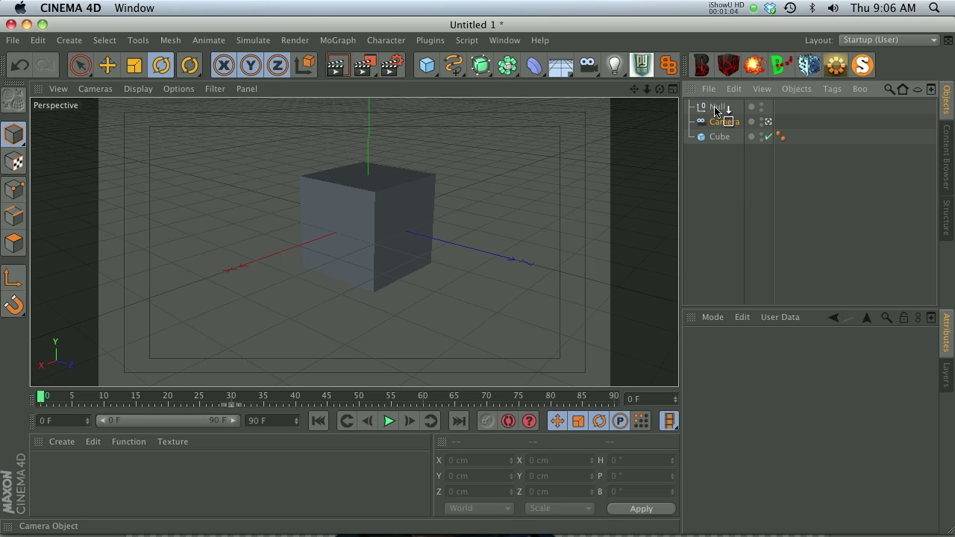
pyautogui.moveTo(715, 111); pyautogui.dragTo(718, 109)
# - Keyframe the null at frame 0, rotate its heading to about 118° at frame 30, and keyframe it there
pyautogui.click(718, 107)
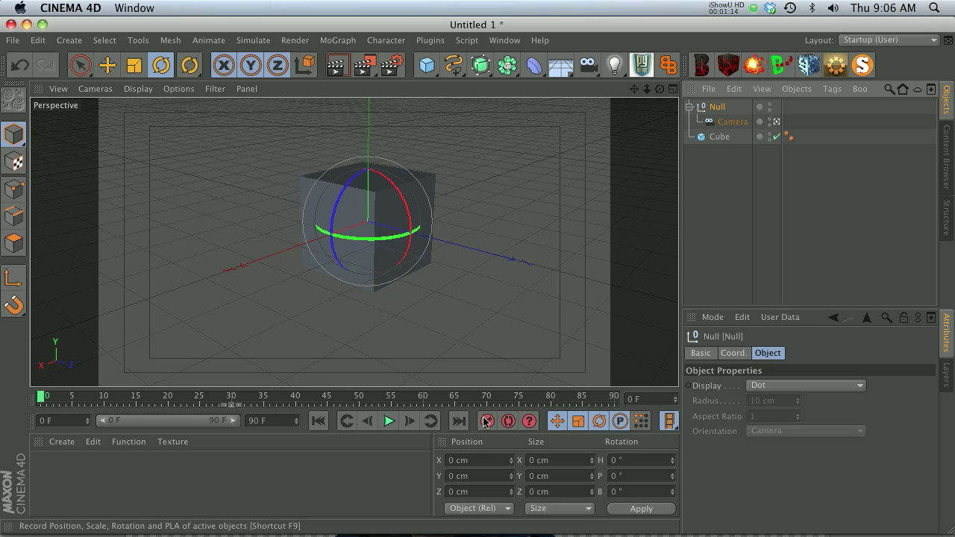
pyautogui.moveTo(128, 395); pyautogui.dragTo(233, 398)
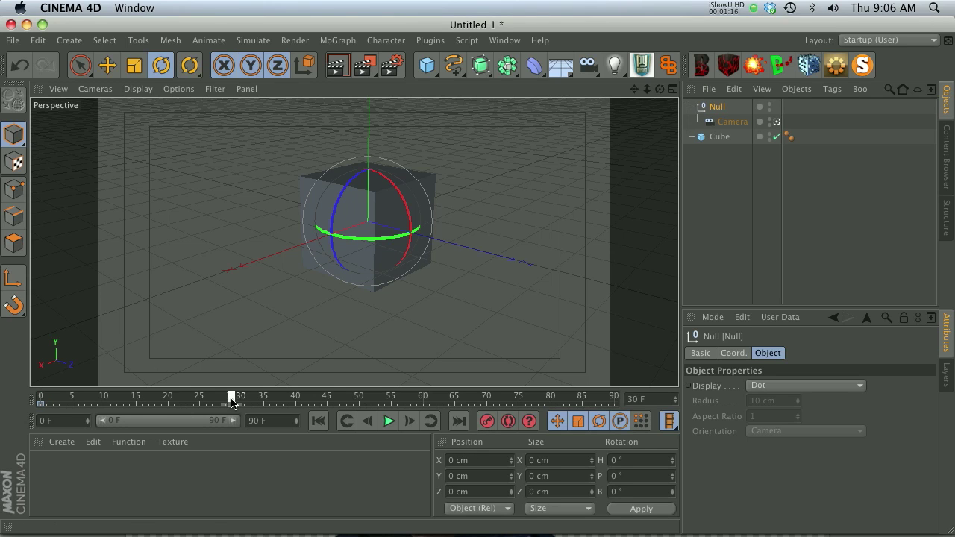
pyautogui.moveTo(383, 240); pyautogui.dragTo(605, 262)
# - Play back the null's rotation animation from the start and scrub through it to frame 11
pyautogui.click(318, 421)
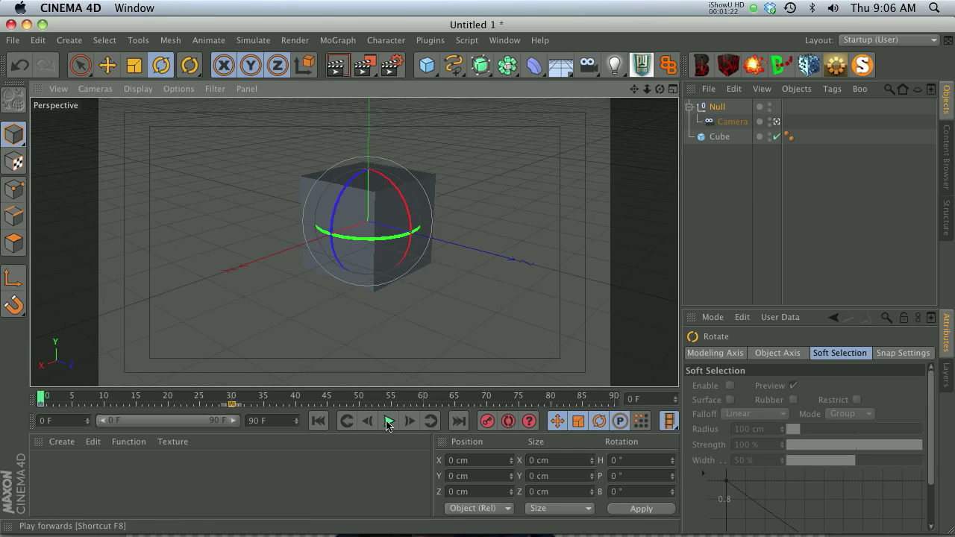
pyautogui.click(387, 421)
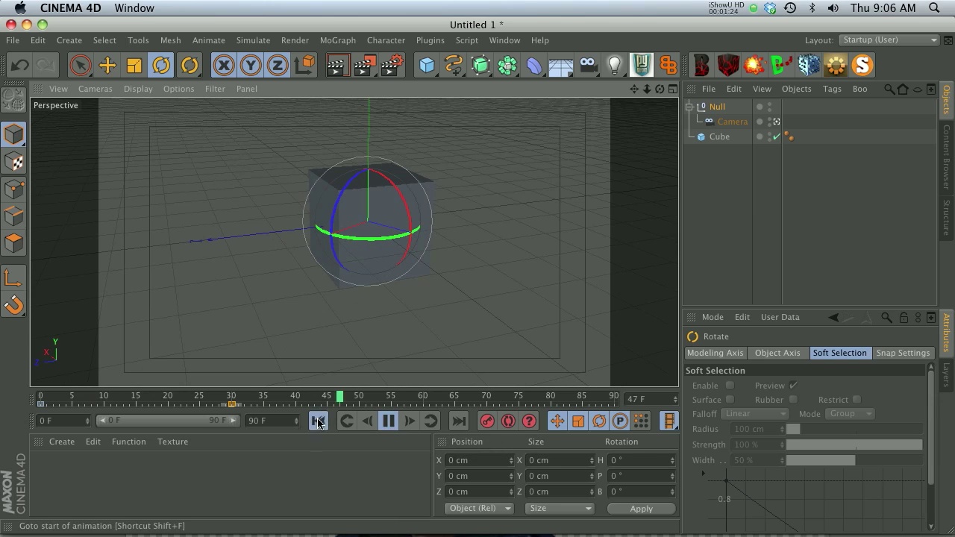
pyautogui.click(389, 421)
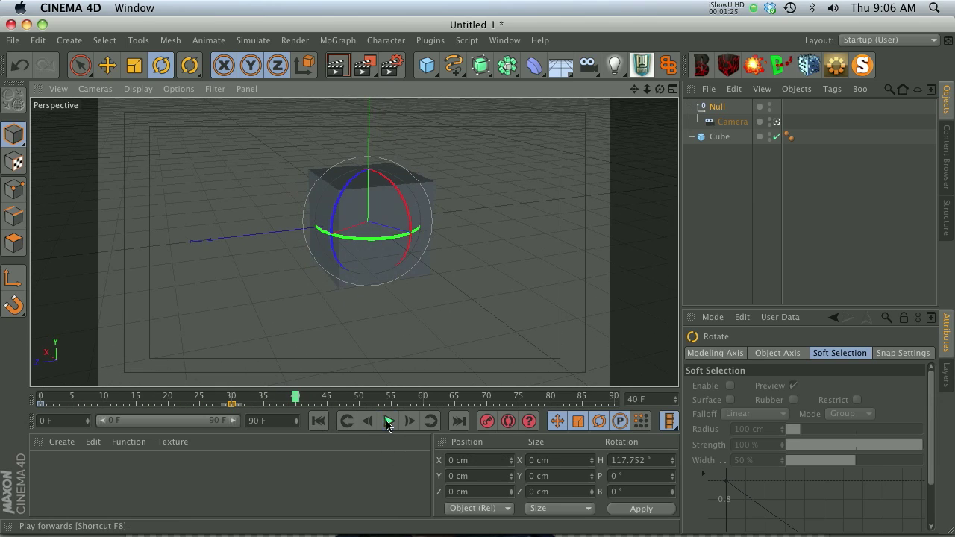
pyautogui.click(714, 206)
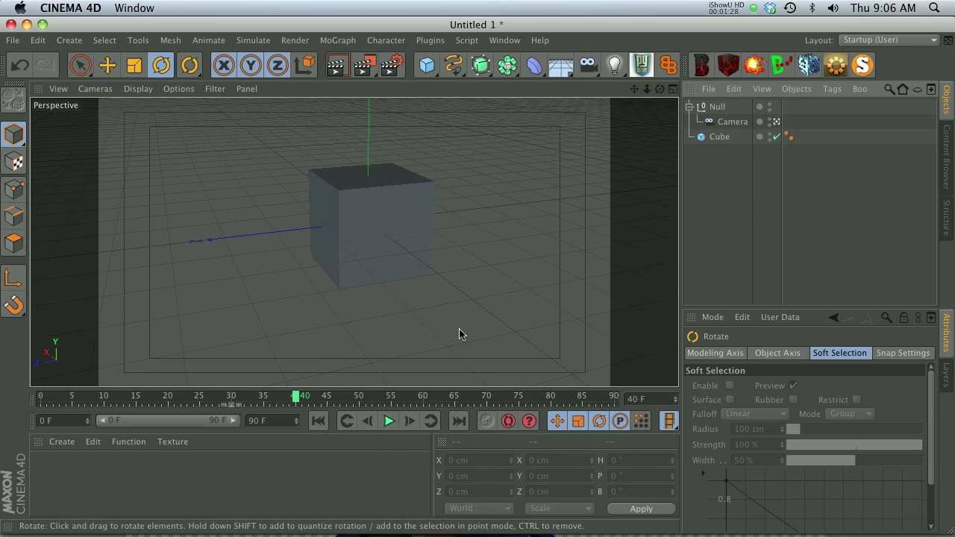
pyautogui.moveTo(174, 406); pyautogui.dragTo(112, 399)
pyautogui.click(588, 65)
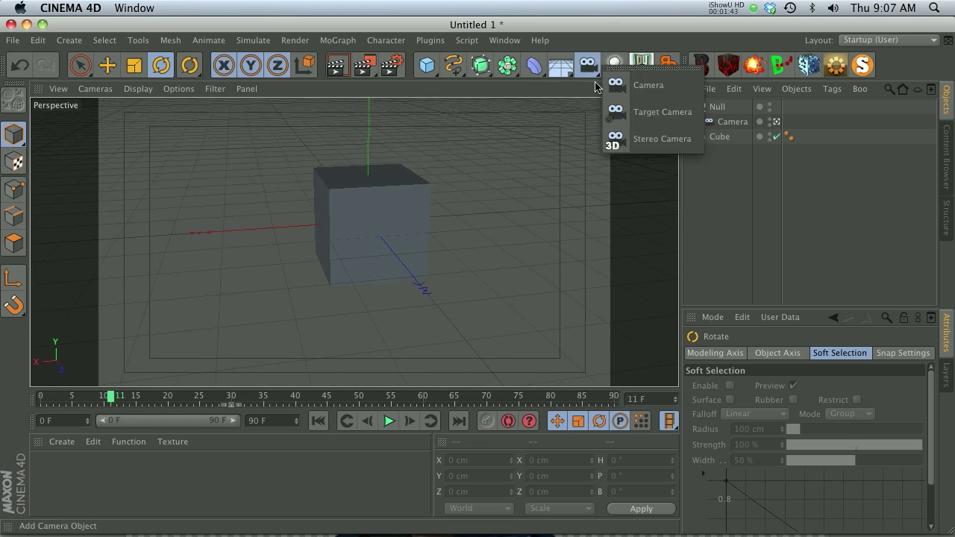
pyautogui.click(718, 106)
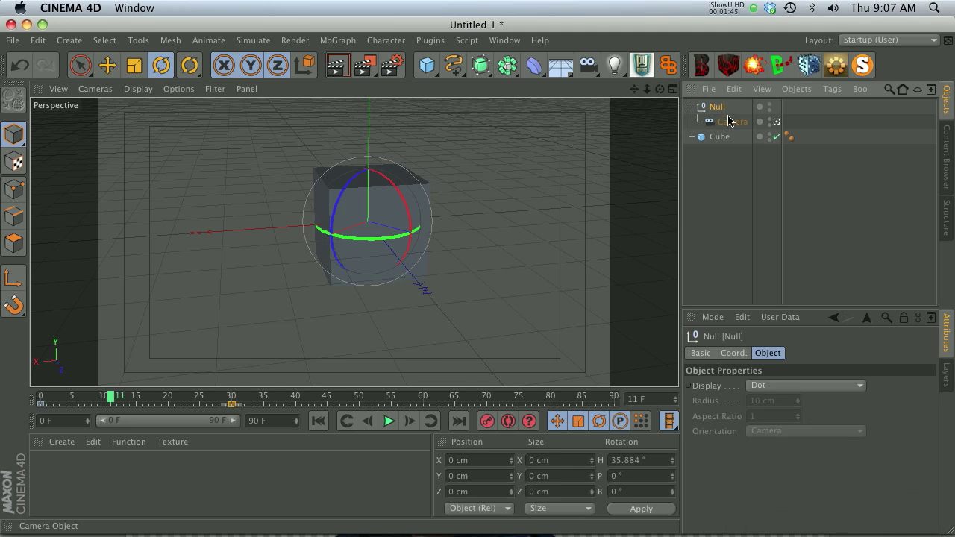
pyautogui.click(727, 122)
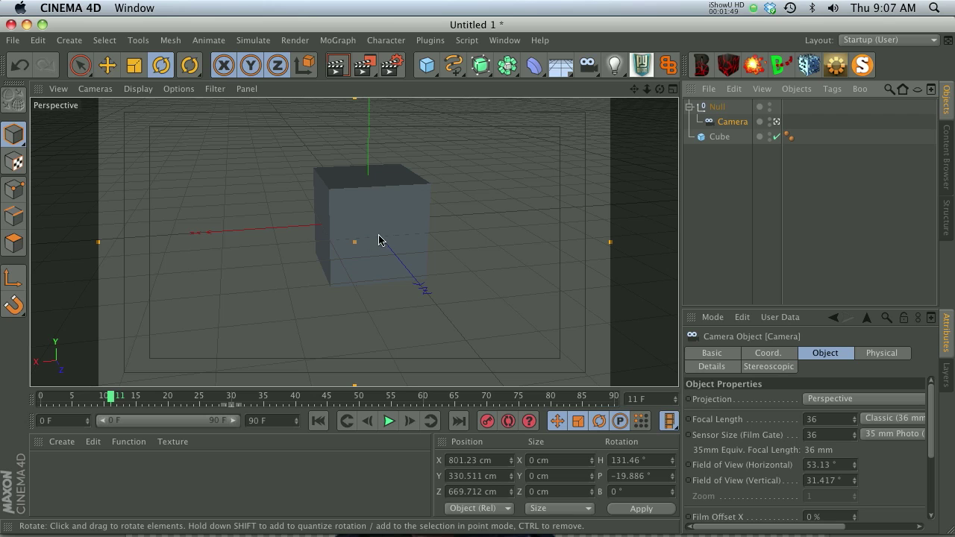
# - Rotate the null to a heading of about 57° and move it to about X 34, Y -27, Z -54 cm
pyautogui.click(717, 107)
pyautogui.moveTo(373, 236); pyautogui.dragTo(349, 233)
pyautogui.press('e')
pyautogui.moveTo(433, 238); pyautogui.dragTo(410, 232)
pyautogui.moveTo(364, 163); pyautogui.dragTo(370, 162)
pyautogui.click(714, 198)
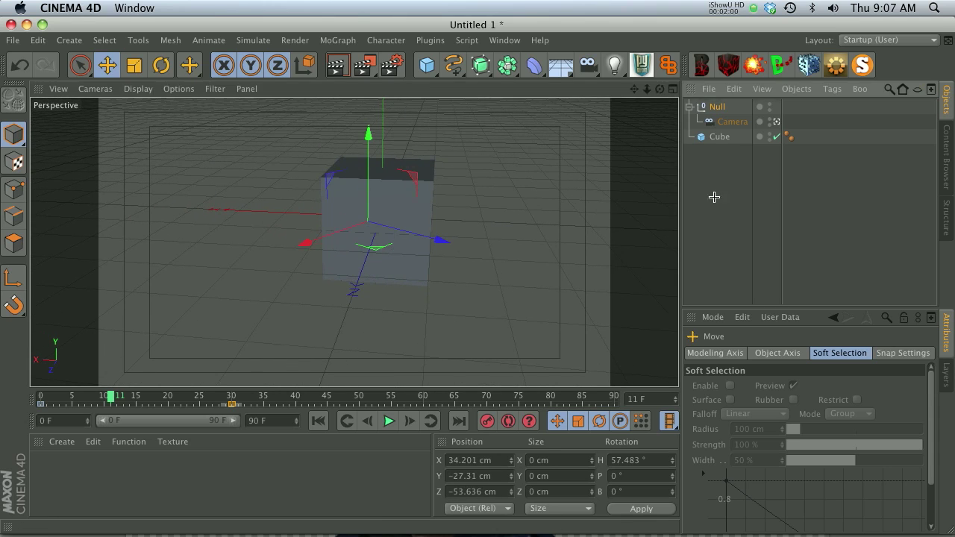
# - Orbit the camera around the cube to a heading of about 150° and a pitch of about -21°, leaving nothing selected
pyautogui.click(717, 107)
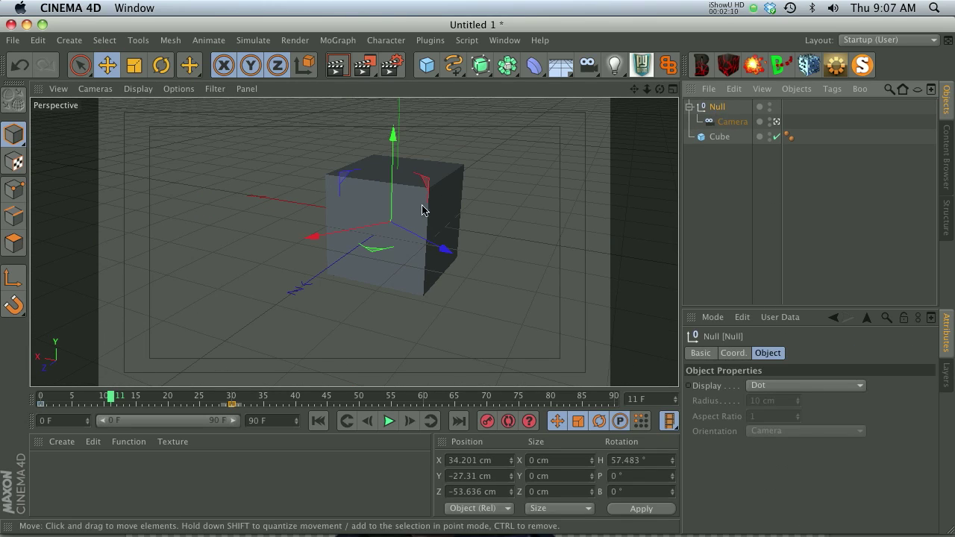
pyautogui.click(731, 122)
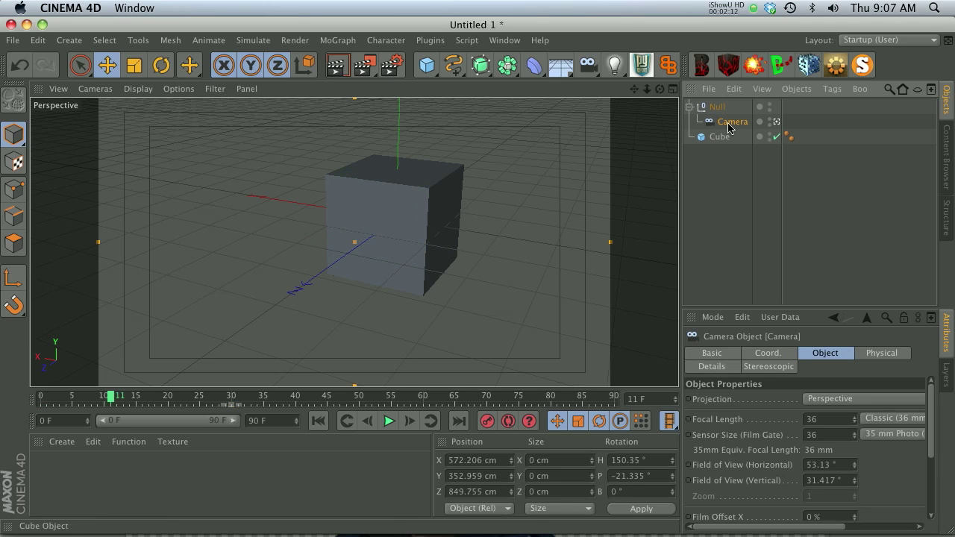
pyautogui.click(740, 177)
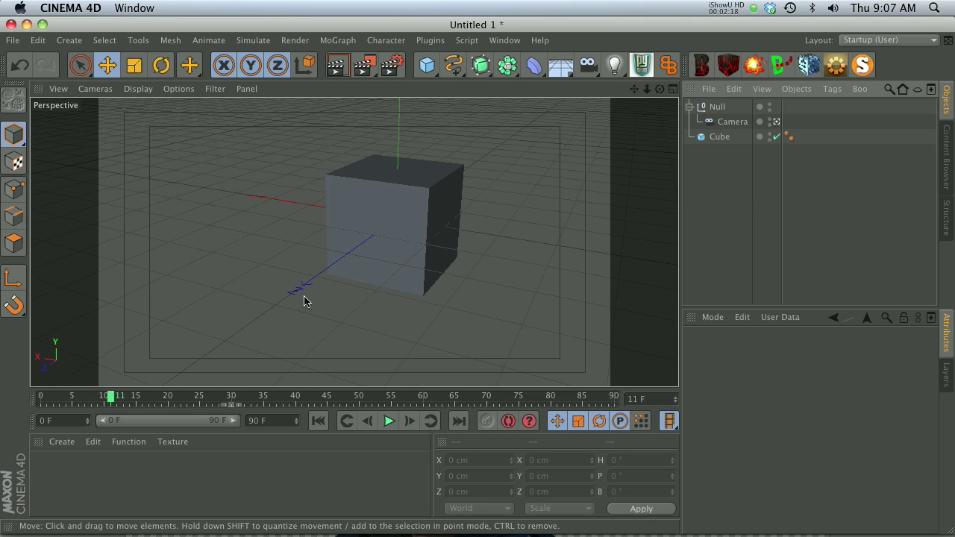
# - Switch to the Camera-Tut project in After Effects and solo Mountain layer 24 to examine it alone
pyautogui.click(293, 508)
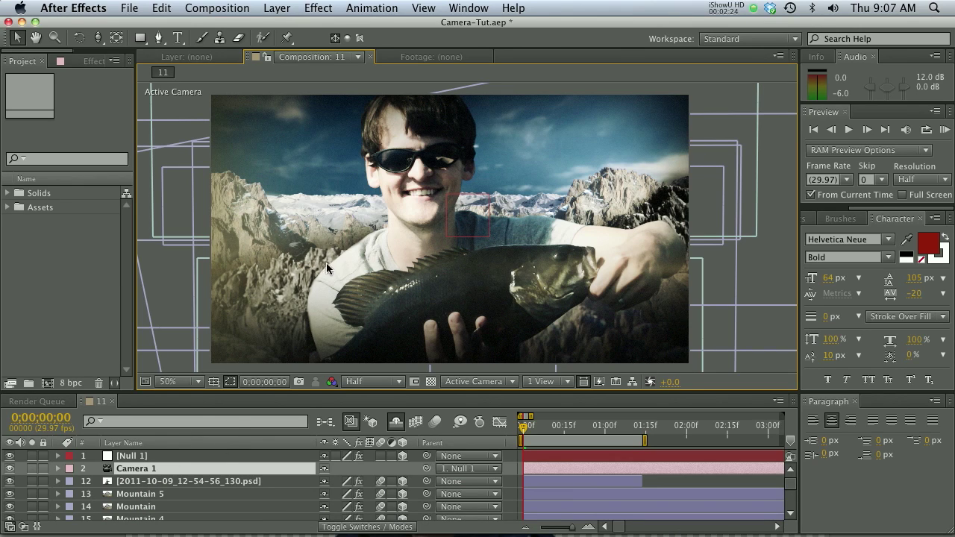
pyautogui.scroll(-5, 91, 479)
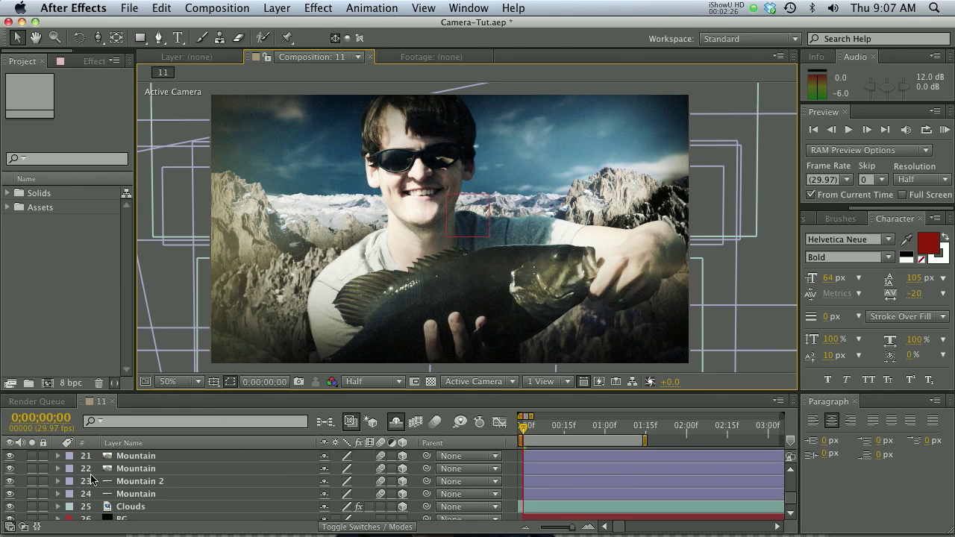
pyautogui.click(32, 494)
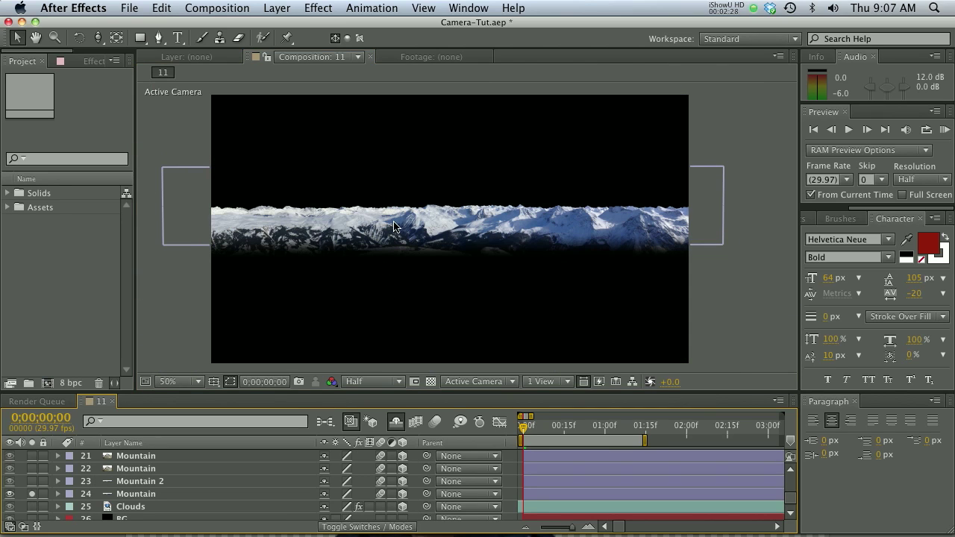
# - Try changing the orientation of Mountain layer 24, and undo the change
pyautogui.click(144, 493)
pyautogui.press('r')
pyautogui.moveTo(351, 507); pyautogui.dragTo(312, 510)
pyautogui.press('super+z')
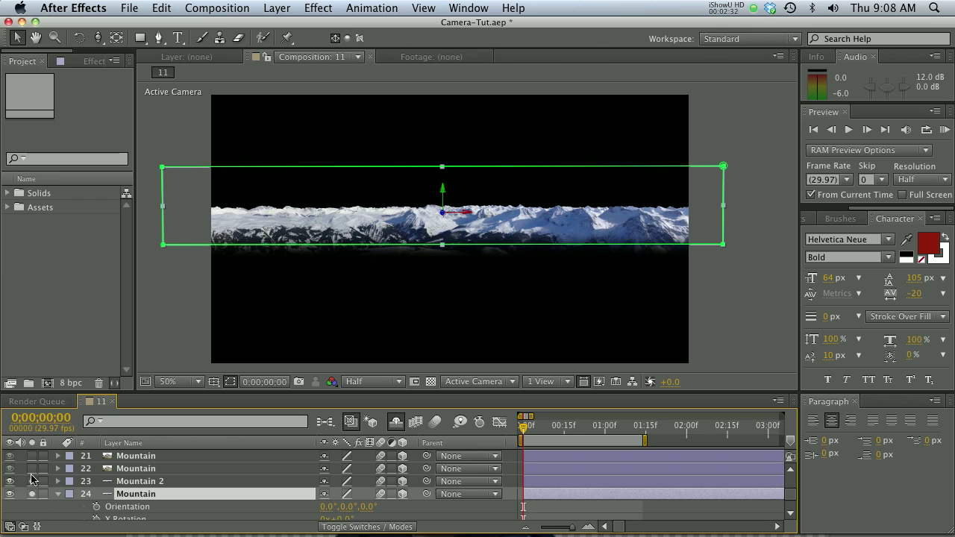
# - Solo Mountain layers 23 to 20 one after another to examine how the background is built, and clear all the solos
pyautogui.click(32, 481)
pyautogui.click(32, 468)
pyautogui.press('super+shift+a')
pyautogui.scroll(1, 37, 465)
pyautogui.click(33, 468)
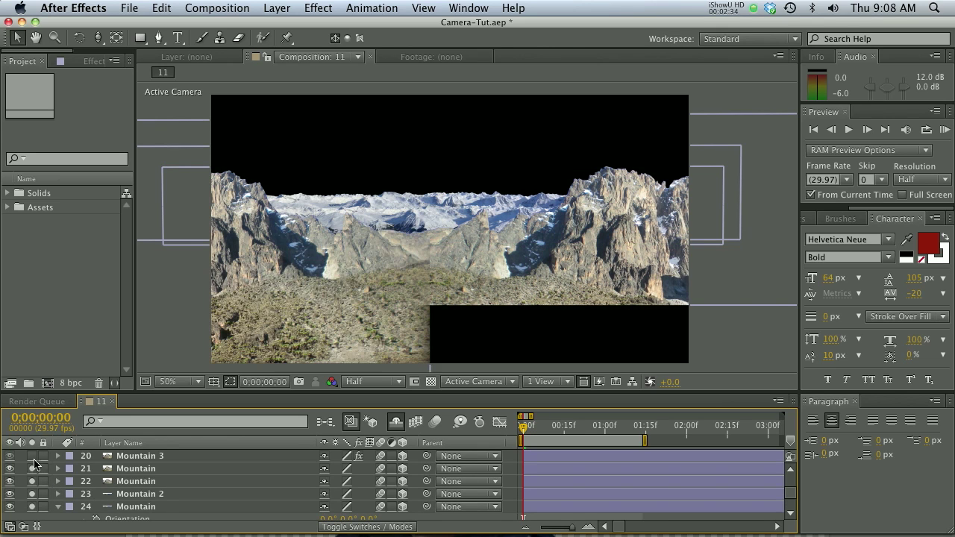
pyautogui.moveTo(34, 464); pyautogui.dragTo(33, 464)
pyautogui.moveTo(33, 511); pyautogui.dragTo(33, 471)
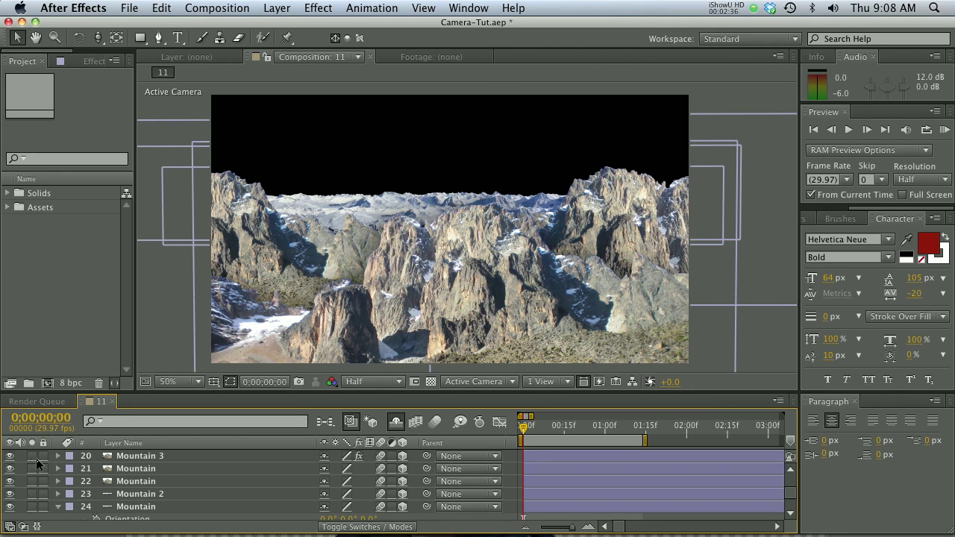
pyautogui.click(34, 458)
# - Orbit, track and dolly the composition's active camera around the man with the fish using the camera tools
pyautogui.press('c')
pyautogui.moveTo(347, 223); pyautogui.dragTo(354, 222)
pyautogui.moveTo(354, 222); pyautogui.dragTo(333, 224, button='middle')
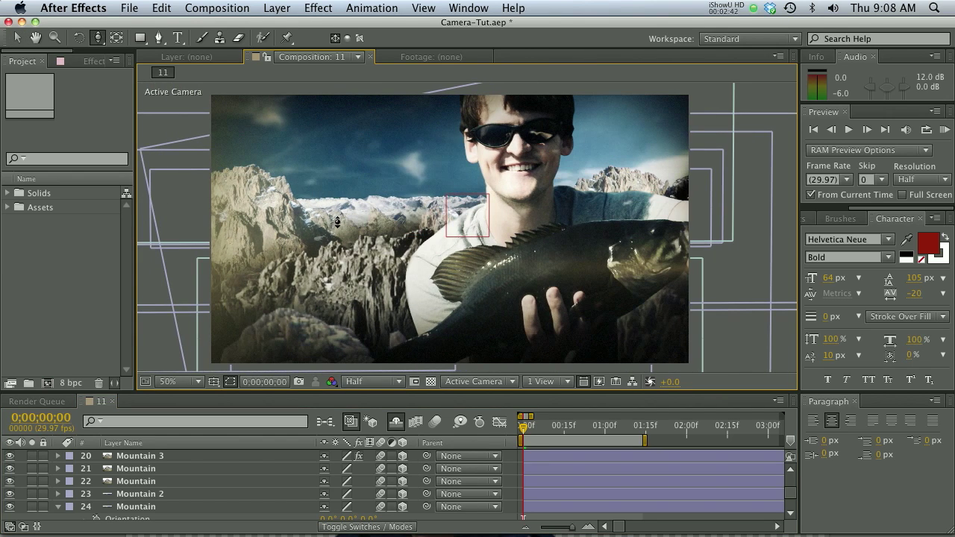
pyautogui.moveTo(337, 223)
pyautogui.mouseDown(button='right')
pyautogui.moveTo(355, 218)
pyautogui.moveTo(333, 221)
pyautogui.mouseUp(button='right')
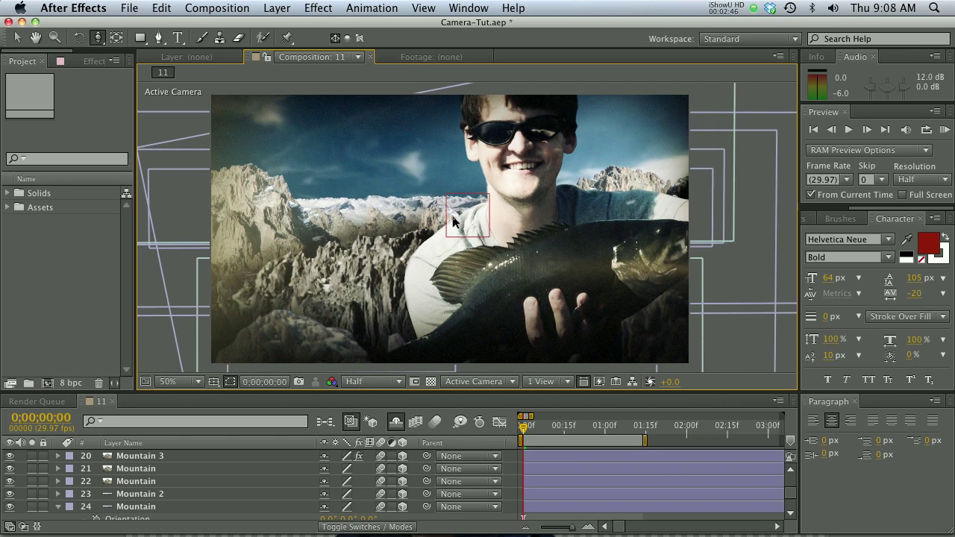
pyautogui.press('c')
pyautogui.press('c')
pyautogui.moveTo(453, 217); pyautogui.dragTo(455, 214)
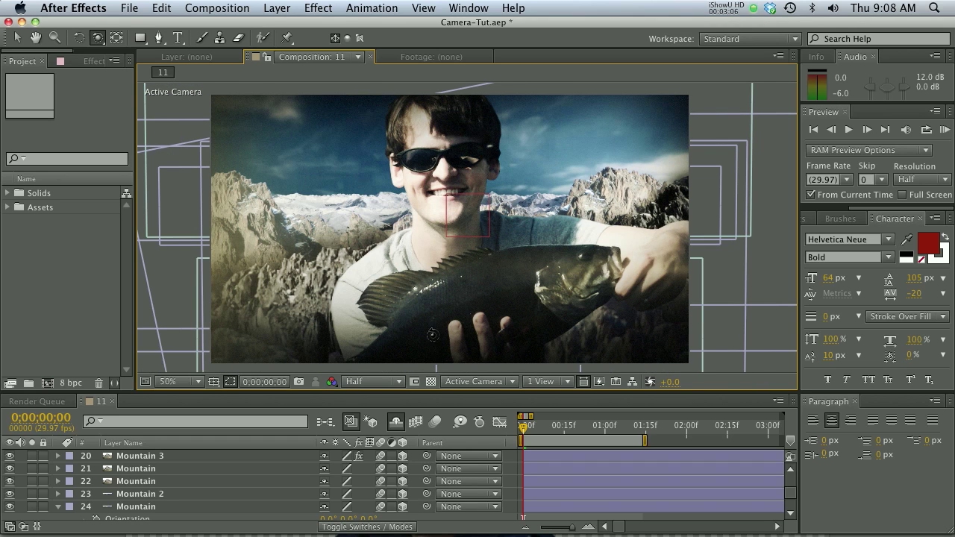
# - Switch the composition viewer to the Top view at 12.5% to examine the depth spacing of the 3D layers
pyautogui.click(480, 386)
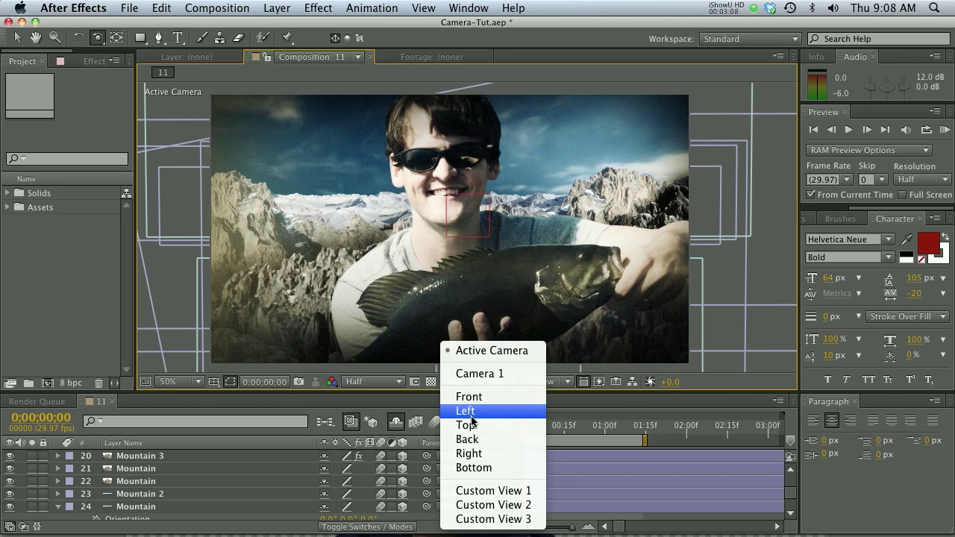
pyautogui.press('Return')
pyautogui.press(',')
pyautogui.press(',')
pyautogui.press(',')
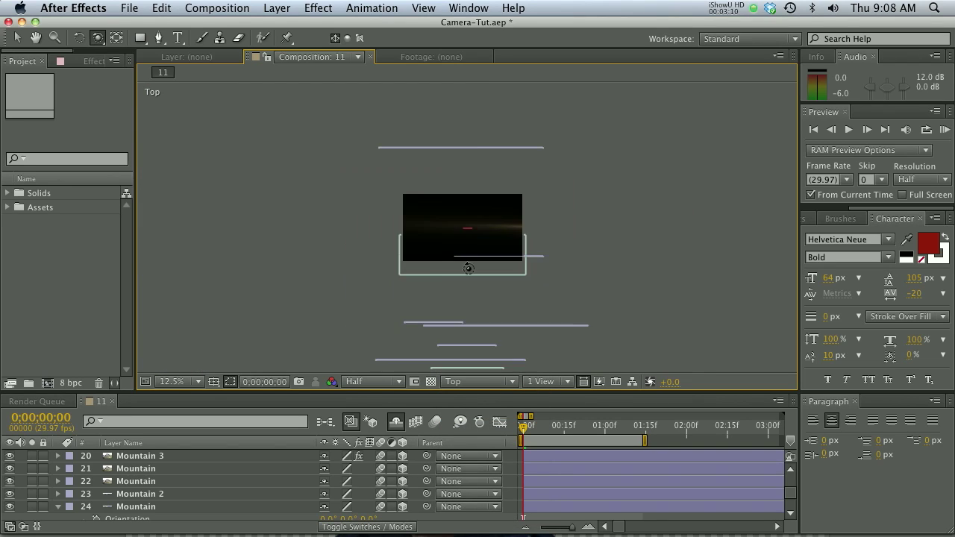
# - Select the layer 2011-10-09_12-54-56_130.psd and examine its depth position among the mountain layers in the Top view
pyautogui.press('v')
pyautogui.press('h')
pyautogui.moveTo(476, 288); pyautogui.dragTo(470, 217)
pyautogui.press('v')
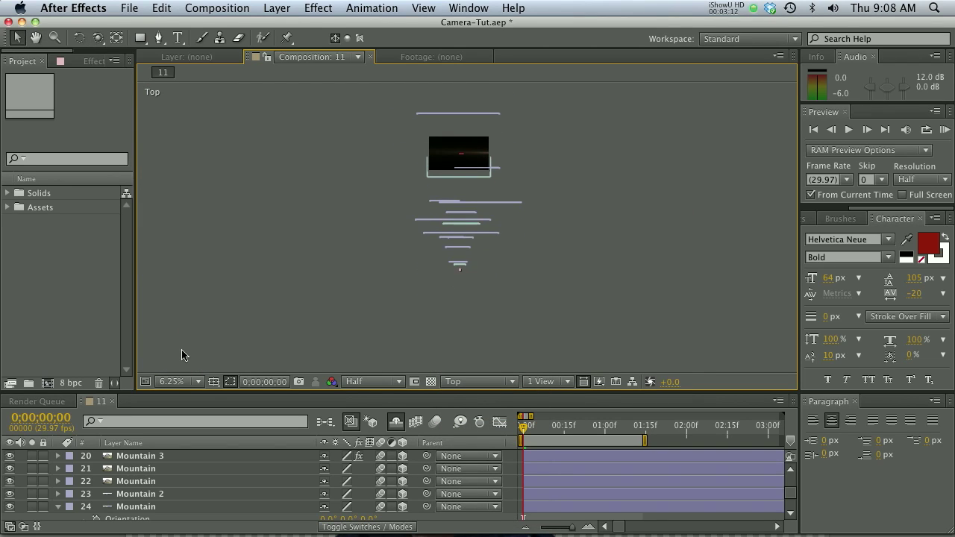
pyautogui.scroll(5, 175, 465)
pyautogui.click(153, 472)
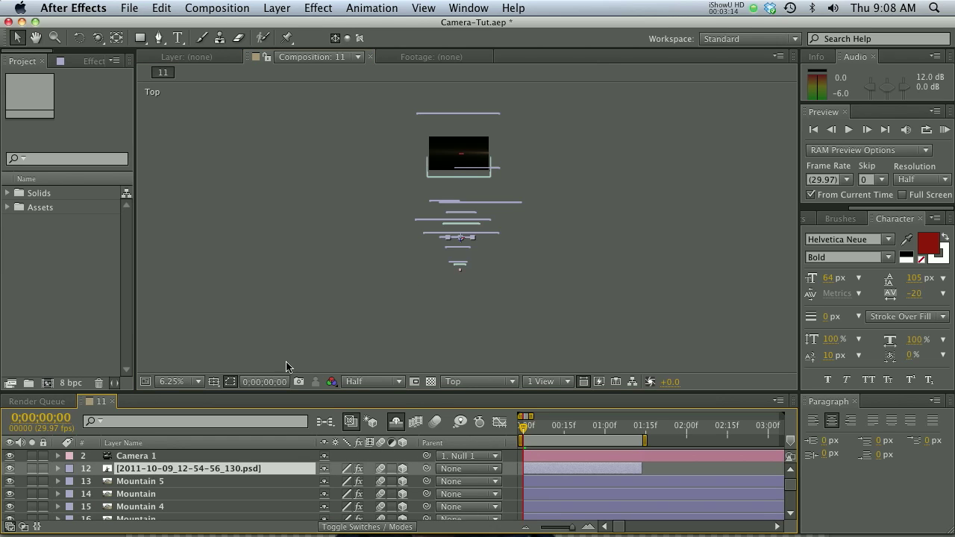
pyautogui.press('.')
pyautogui.press('.')
pyautogui.press('h')
pyautogui.moveTo(452, 292); pyautogui.dragTo(458, 156)
pyautogui.press('v')
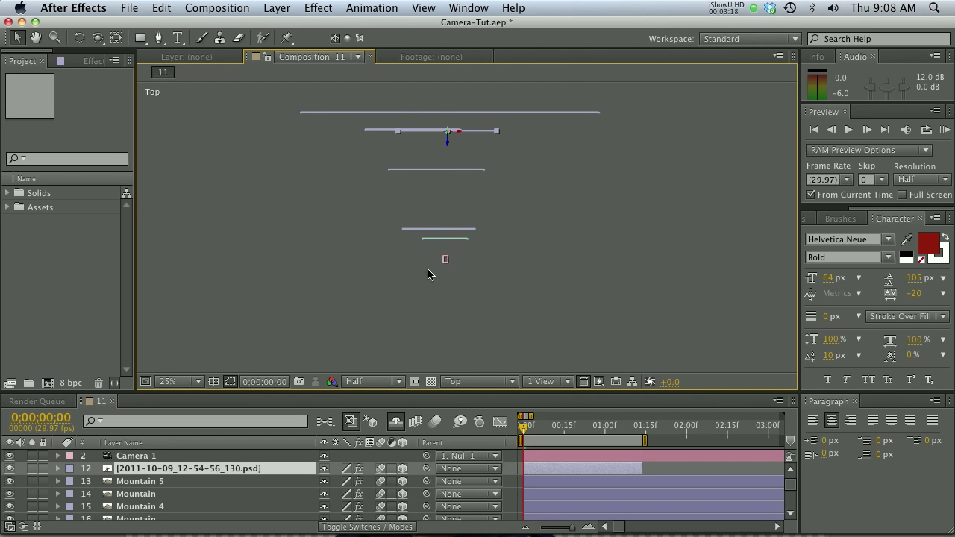
pyautogui.press(',')
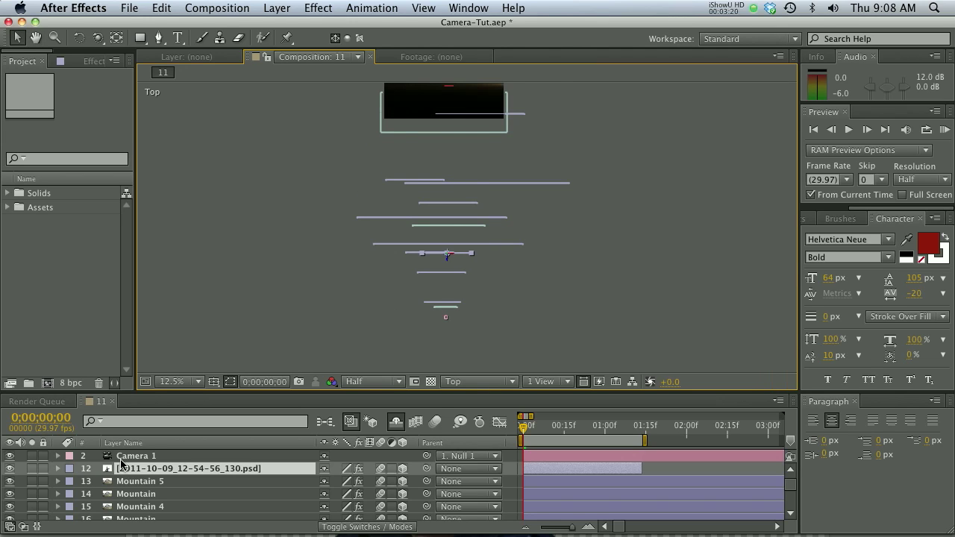
# - Select Camera 1, shift its point of interest slightly sideways in the Top view, and reveal the camera's Transform properties
pyautogui.click(127, 456)
pyautogui.moveTo(433, 170); pyautogui.dragTo(450, 190)
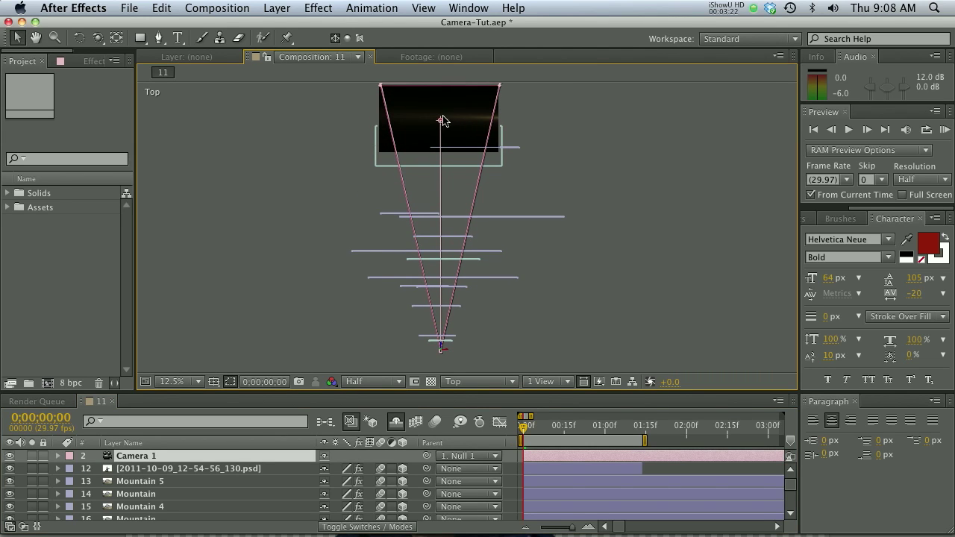
pyautogui.moveTo(441, 125); pyautogui.dragTo(441, 123)
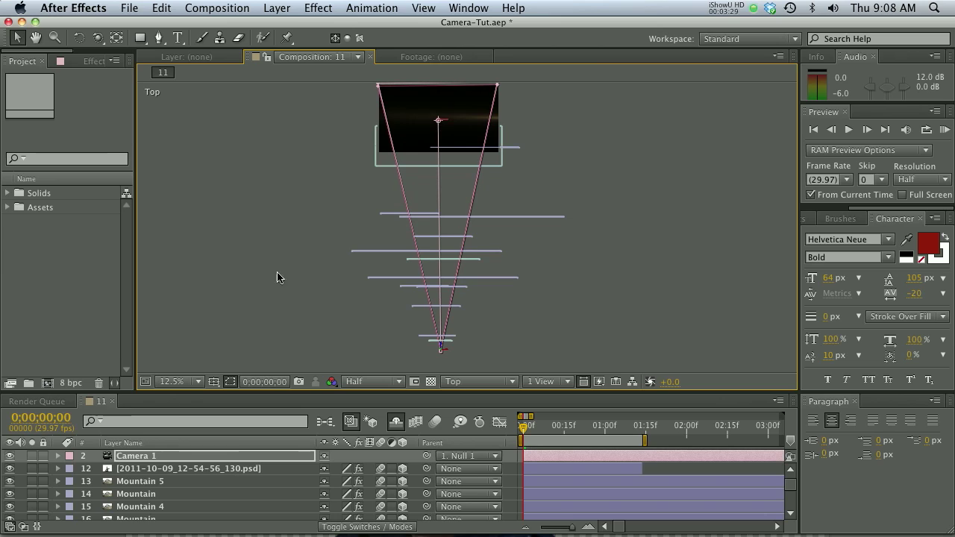
pyautogui.click(59, 456)
pyautogui.scroll(-1, 168, 475)
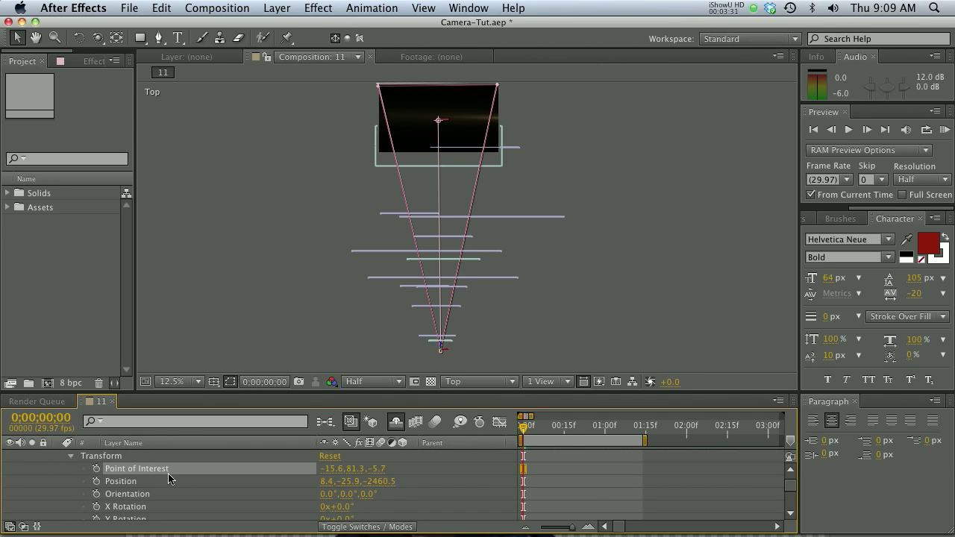
# - Move Camera 1's point of interest closer to the camera in the Top view, to about -1582 in Z
pyautogui.moveTo(440, 125); pyautogui.dragTo(442, 142)
pyautogui.press(',')
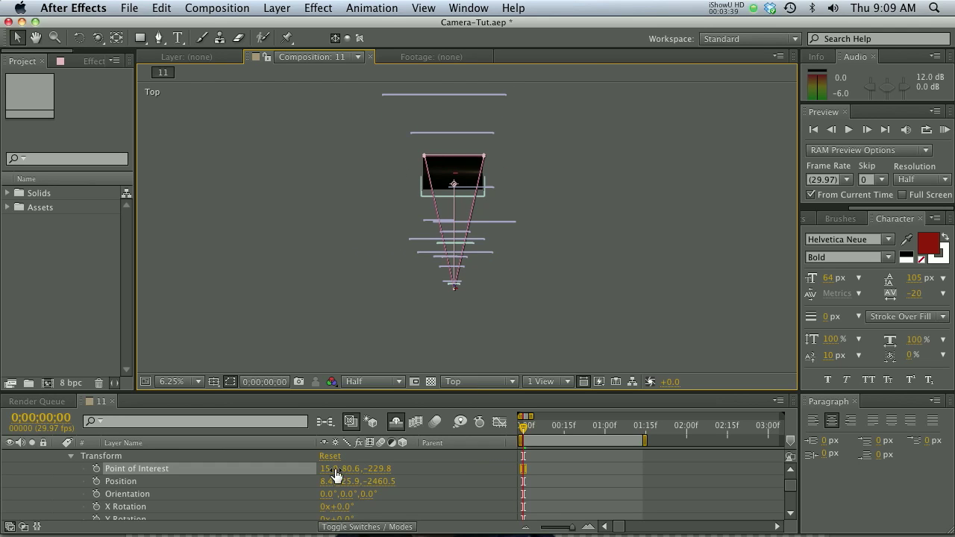
pyautogui.press('.')
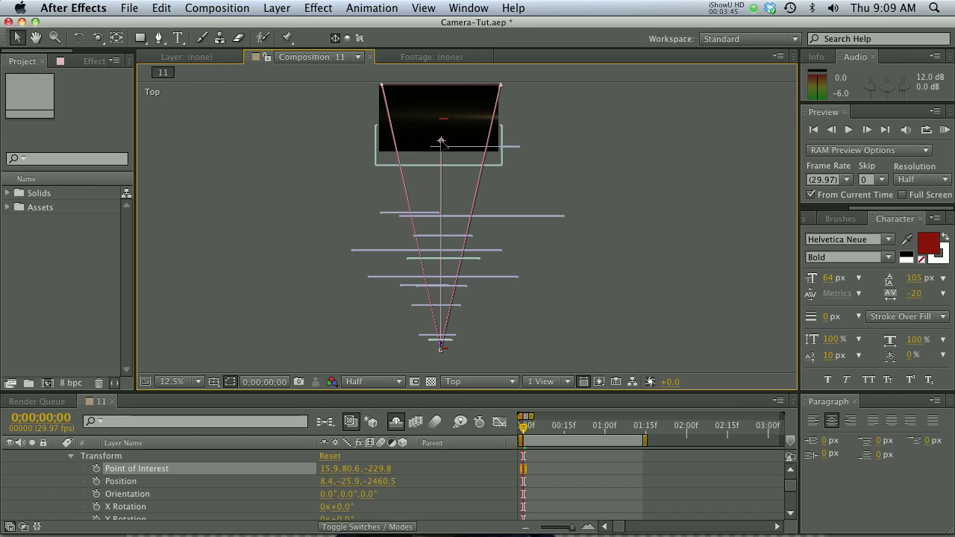
pyautogui.moveTo(441, 141); pyautogui.dragTo(442, 269)
# - Locate the 2011-10-09_12-54-56_130.psd layer in depth and move Camera 1's point of interest onto it, at about -1798 in Z
pyautogui.scroll(-5, 153, 504)
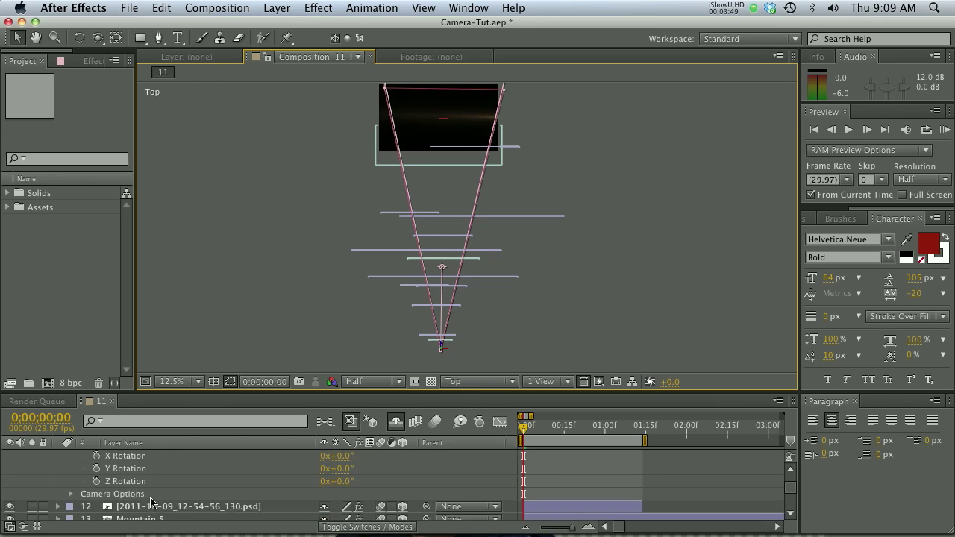
pyautogui.click(144, 484)
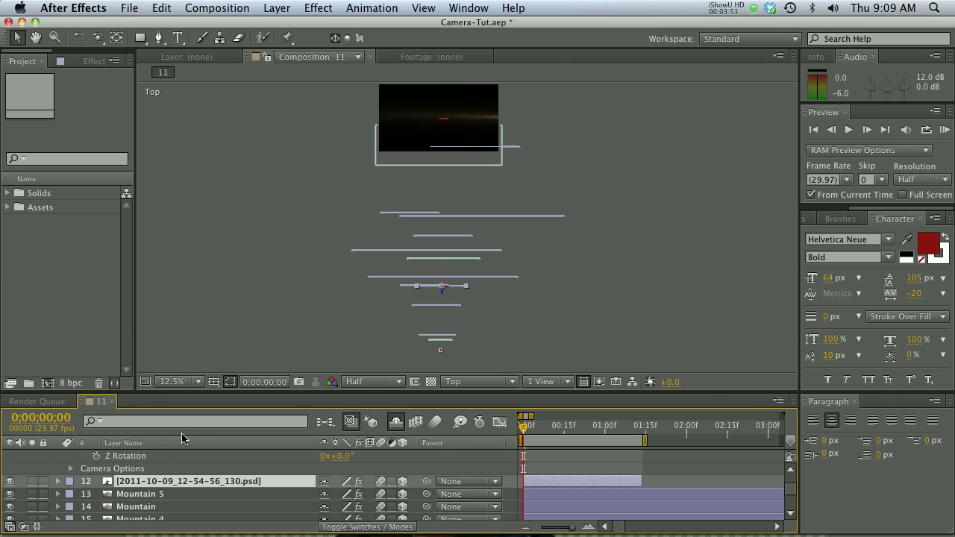
pyautogui.scroll(5, 132, 460)
pyautogui.click(128, 469)
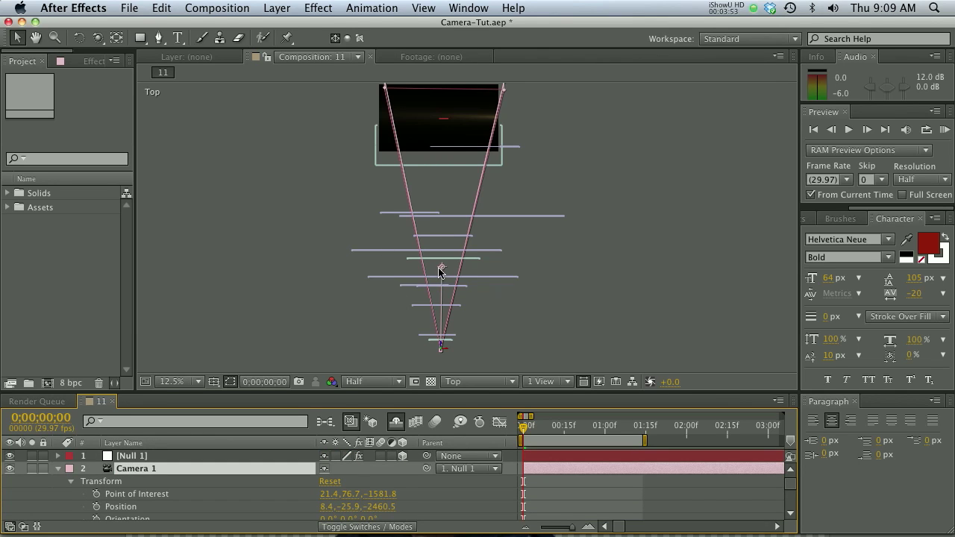
pyautogui.moveTo(440, 271); pyautogui.dragTo(441, 291)
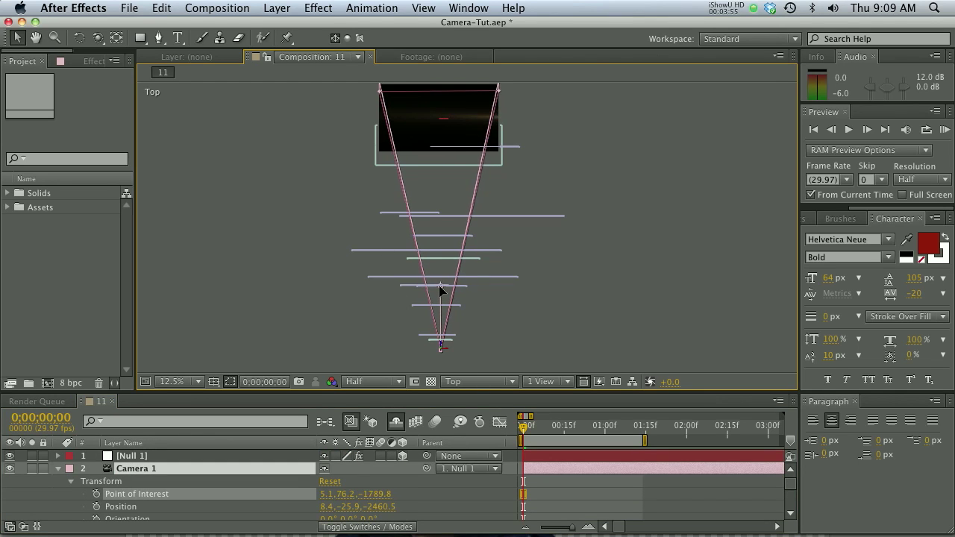
# - Switch the viewer to Active Camera at 25% and use the camera tools to move the camera around the man with the fish
pyautogui.click(478, 381)
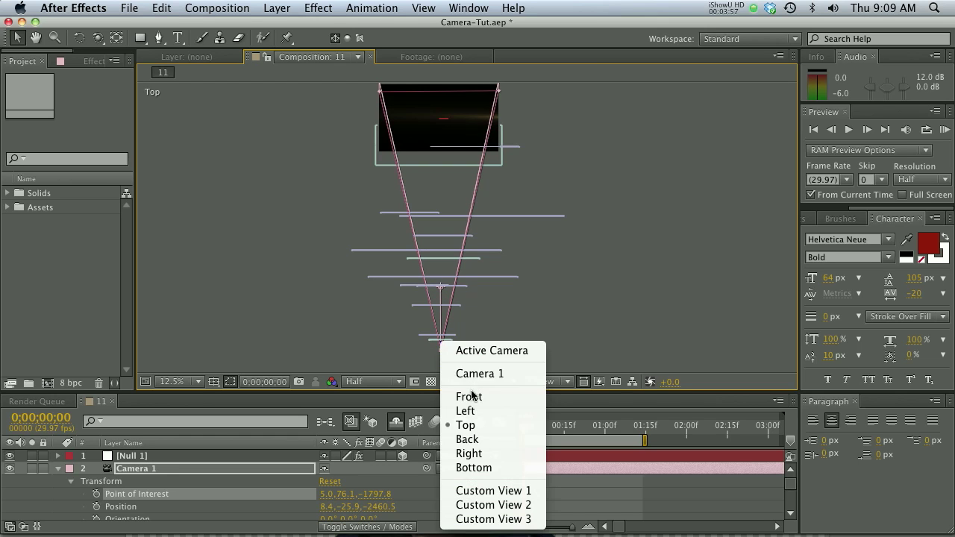
pyautogui.press('F12')
pyautogui.press('space')
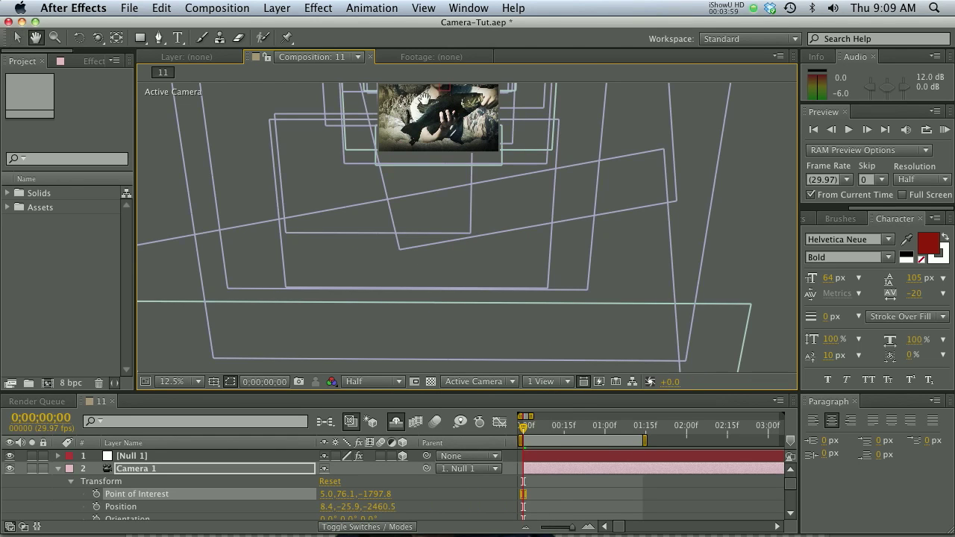
pyautogui.moveTo(425, 100); pyautogui.dragTo(446, 213)
pyautogui.press('.')
pyautogui.press('c')
pyautogui.moveTo(452, 220); pyautogui.dragTo(453, 239)
pyautogui.moveTo(449, 197); pyautogui.dragTo(448, 214)
pyautogui.press('c')
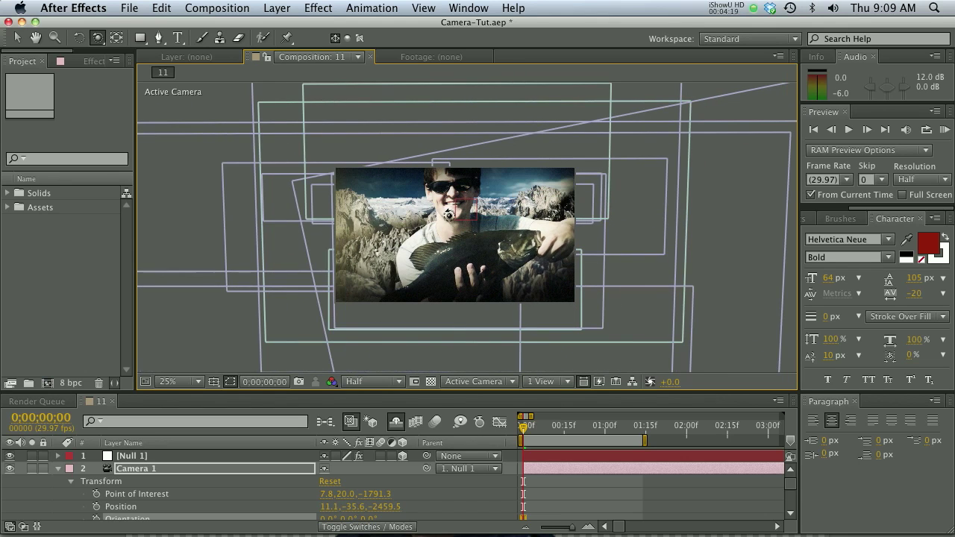
# - Return to the Top view and reposition Camera 1's point of interest near the man's layer, at about -1863 in Z
pyautogui.click(478, 382)
pyautogui.click(465, 424)
pyautogui.press('h')
pyautogui.moveTo(462, 370); pyautogui.dragTo(453, 111)
pyautogui.moveTo(461, 287); pyautogui.dragTo(448, 222)
pyautogui.press('v')
# - Show the Active Camera view at 50% and orbit the camera around the man to a position of about 32, -20, -2460
pyautogui.click(459, 381)
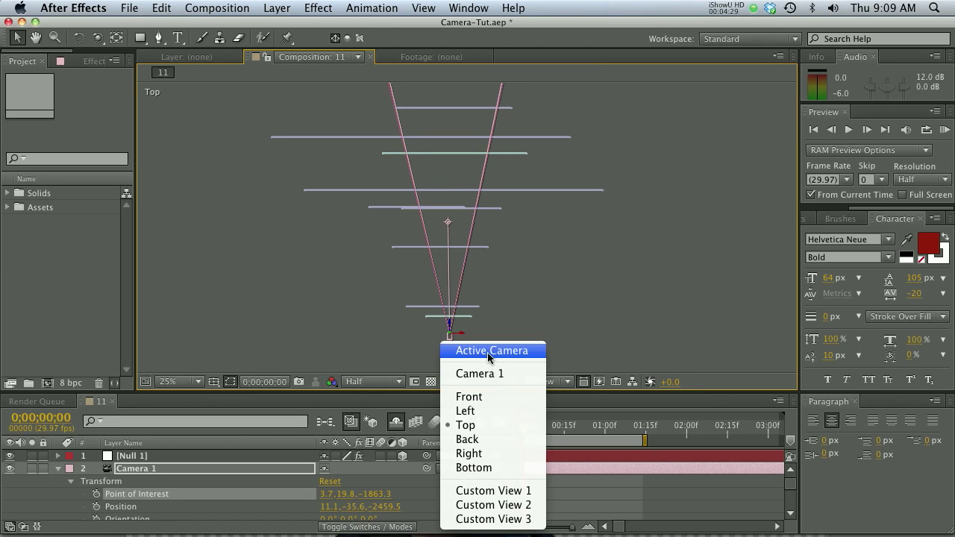
pyautogui.click(488, 351)
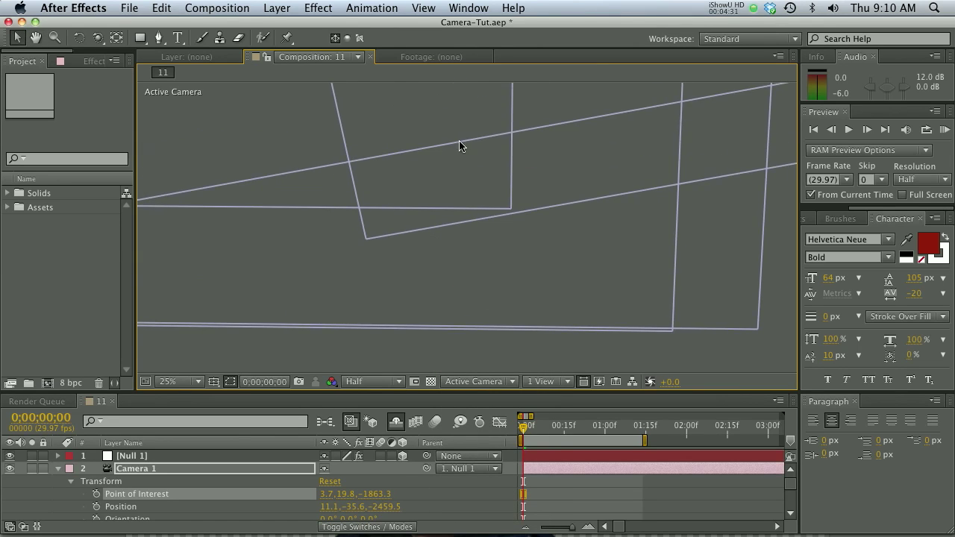
pyautogui.scroll(-2, 460, 146)
pyautogui.press('space')
pyautogui.moveTo(459, 141); pyautogui.dragTo(458, 187)
pyautogui.scroll(2, 458, 187)
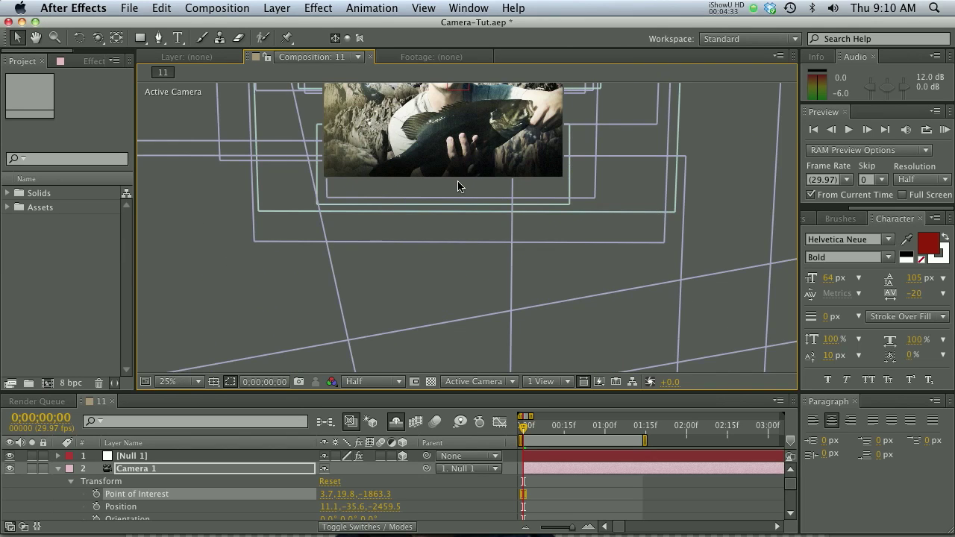
pyautogui.scroll(2, 458, 187)
pyautogui.press('space')
pyautogui.moveTo(440, 93); pyautogui.dragTo(462, 185)
pyautogui.moveTo(461, 86); pyautogui.dragTo(463, 194)
pyautogui.press('c')
pyautogui.press('c')
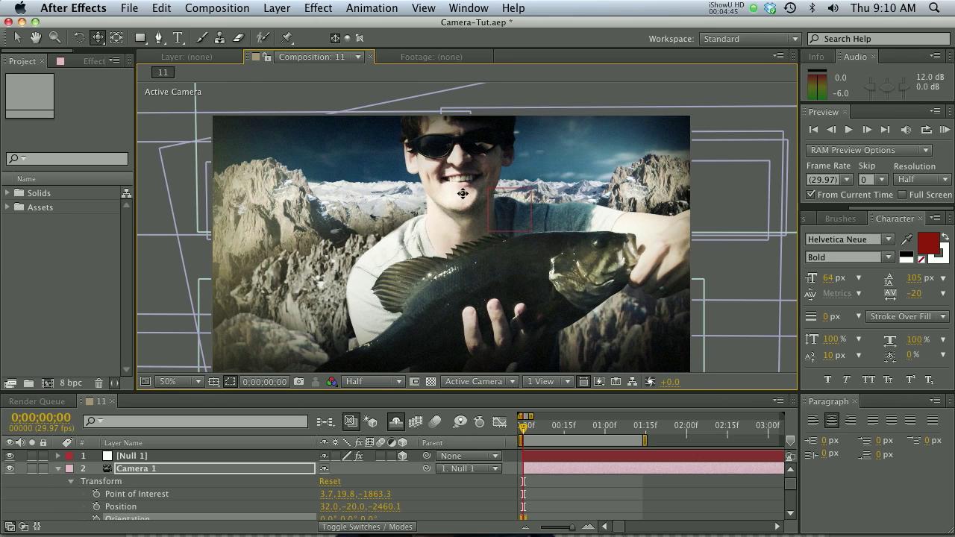
# - Cycle through the camera tools and track the camera vertically to a Y position of about -28
pyautogui.press('c')
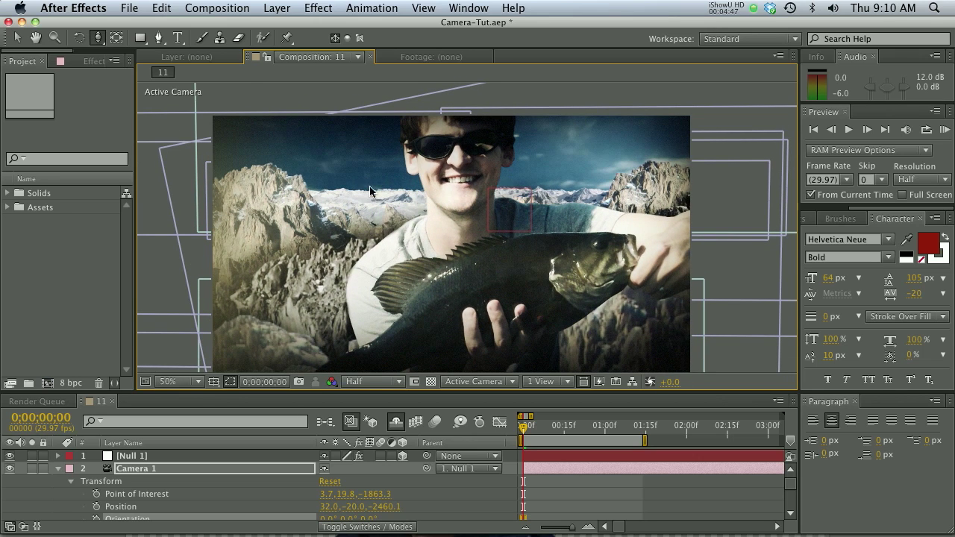
pyautogui.press('v')
pyautogui.press('c')
pyautogui.press('c')
pyautogui.press('c')
pyautogui.moveTo(452, 193); pyautogui.dragTo(454, 207)
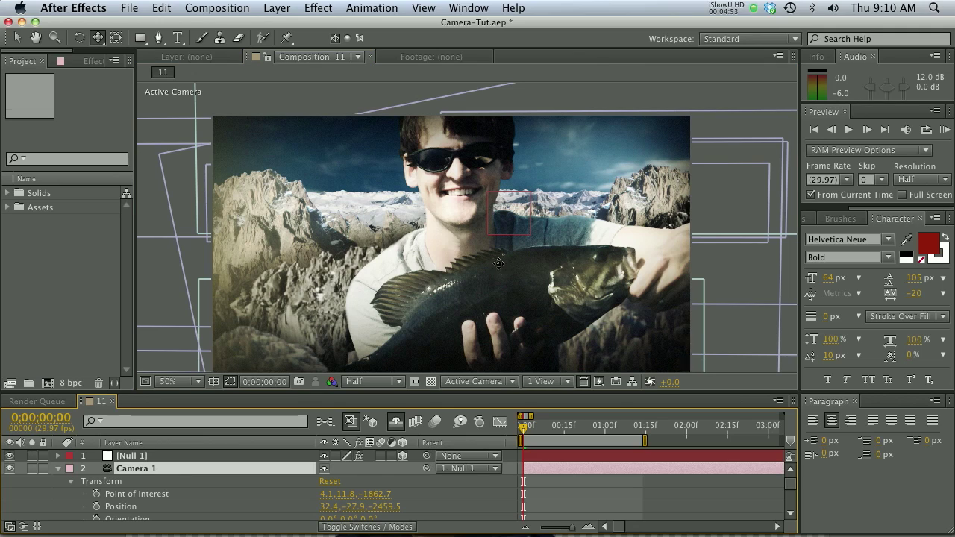
pyautogui.press('v')
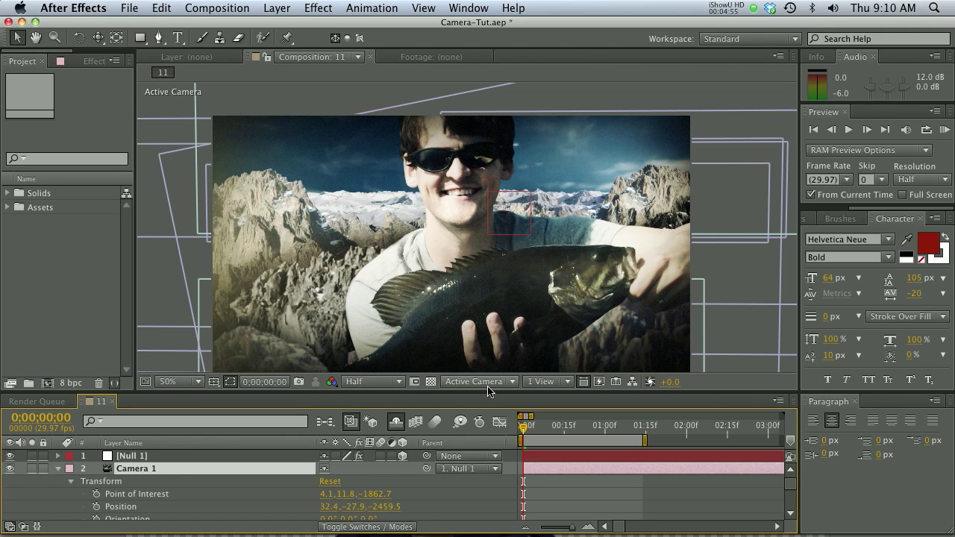